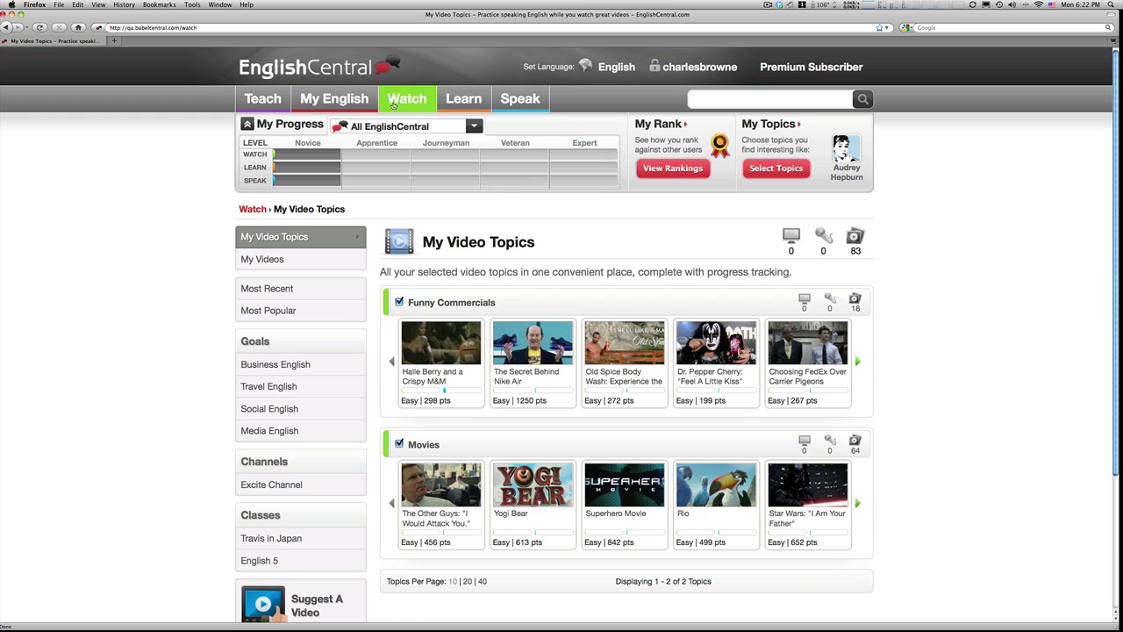
Step: Open the teacher tools and view the student report by Lines Recorded, finishing on the Total Points report
left_click(265, 99)
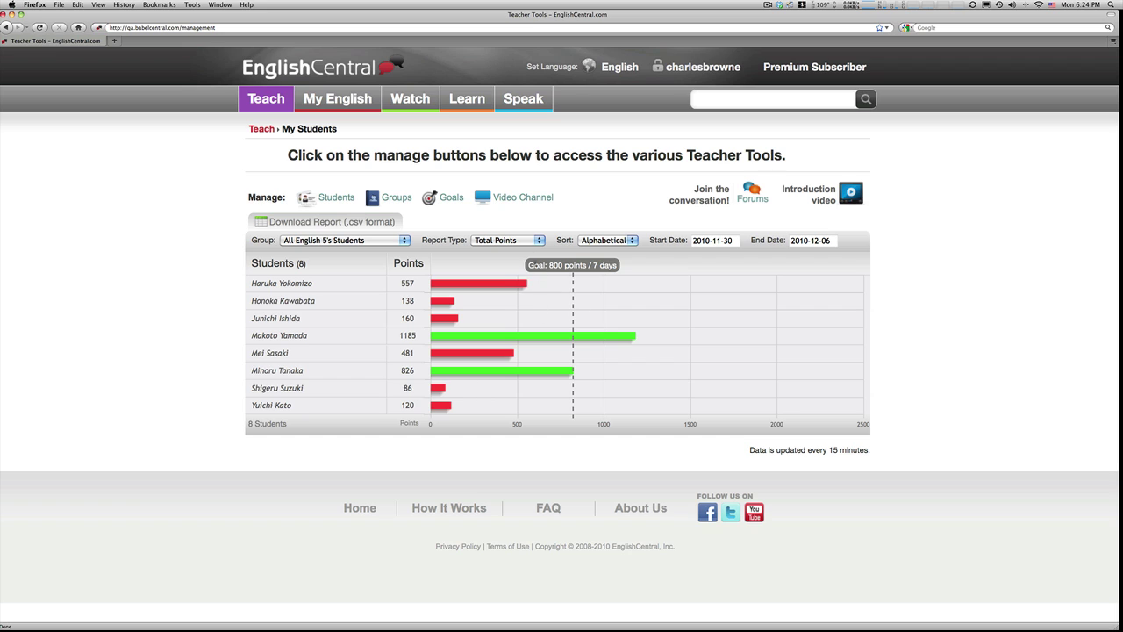
left_click(521, 243)
left_click(519, 263)
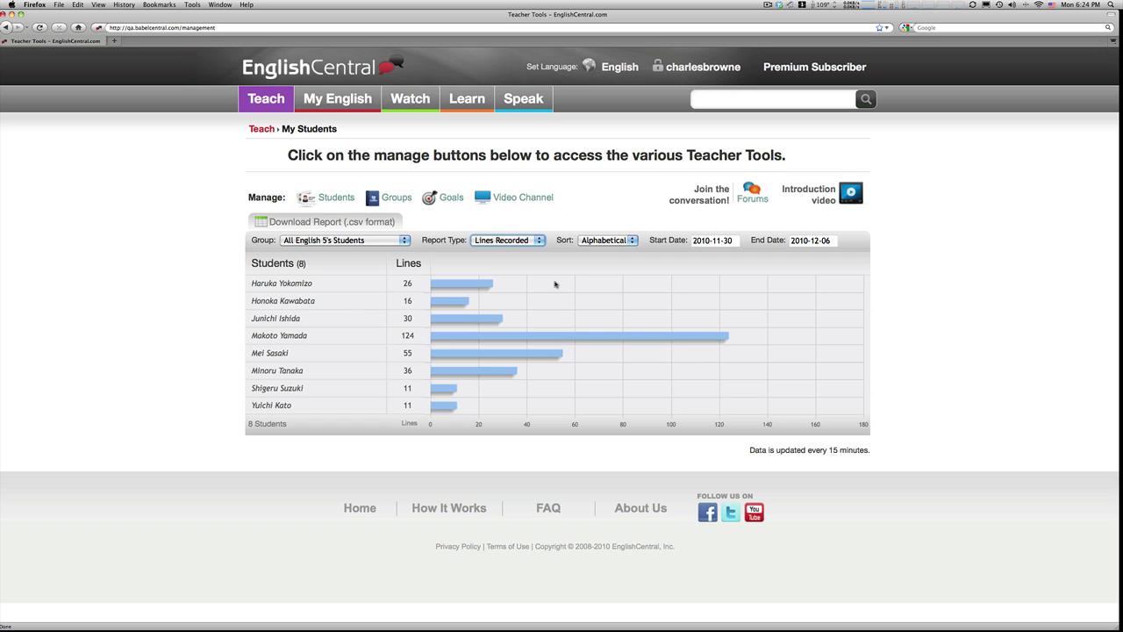
left_click(532, 242)
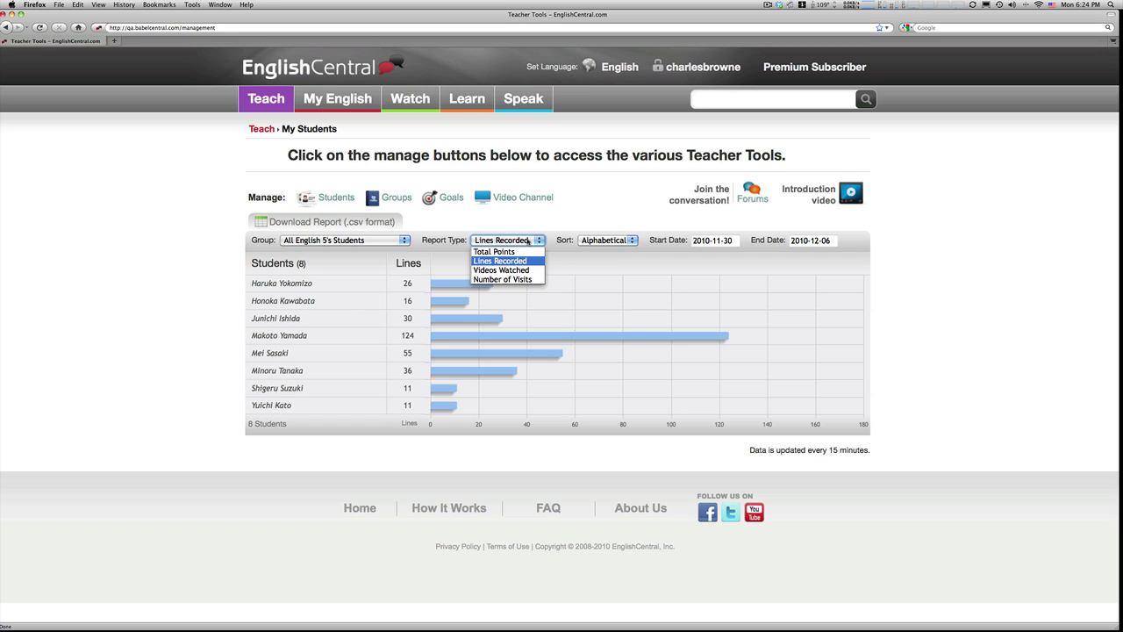
left_click(521, 253)
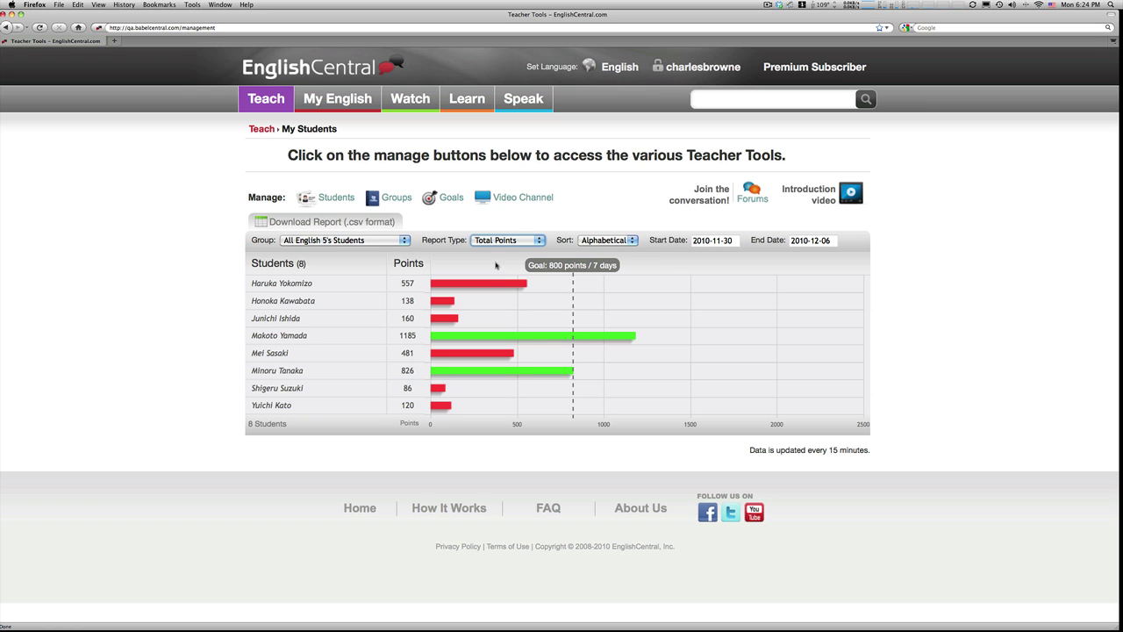
Step: Set the weekly goal for all English 5 students to 3 videos and confirm it
left_click(451, 199)
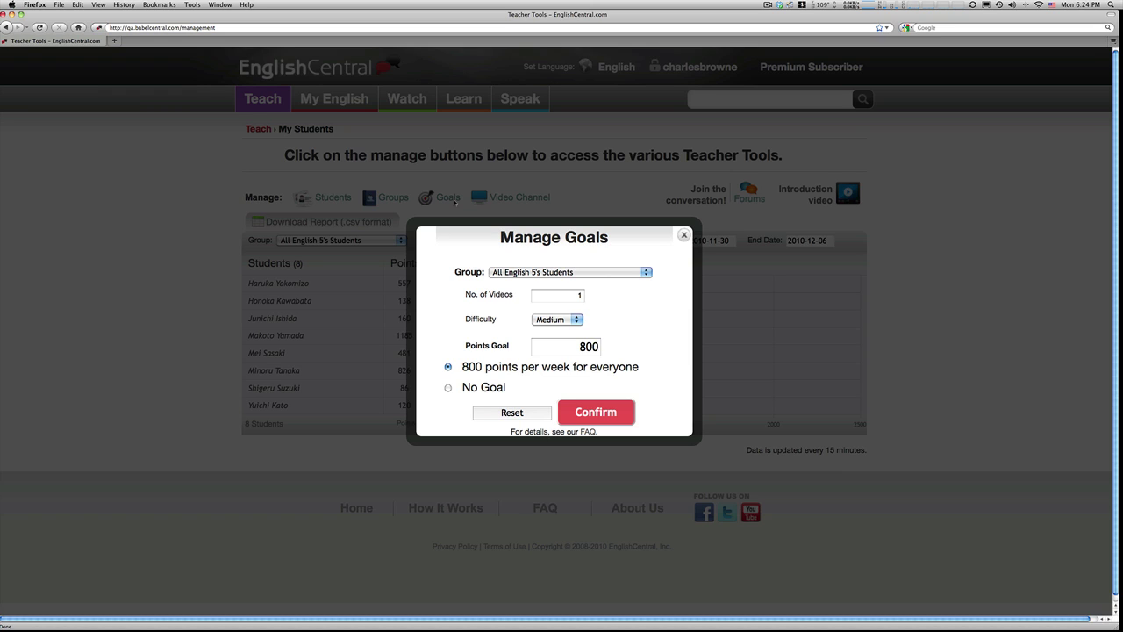
left_click(585, 296)
key("BackSpace")
type("3")
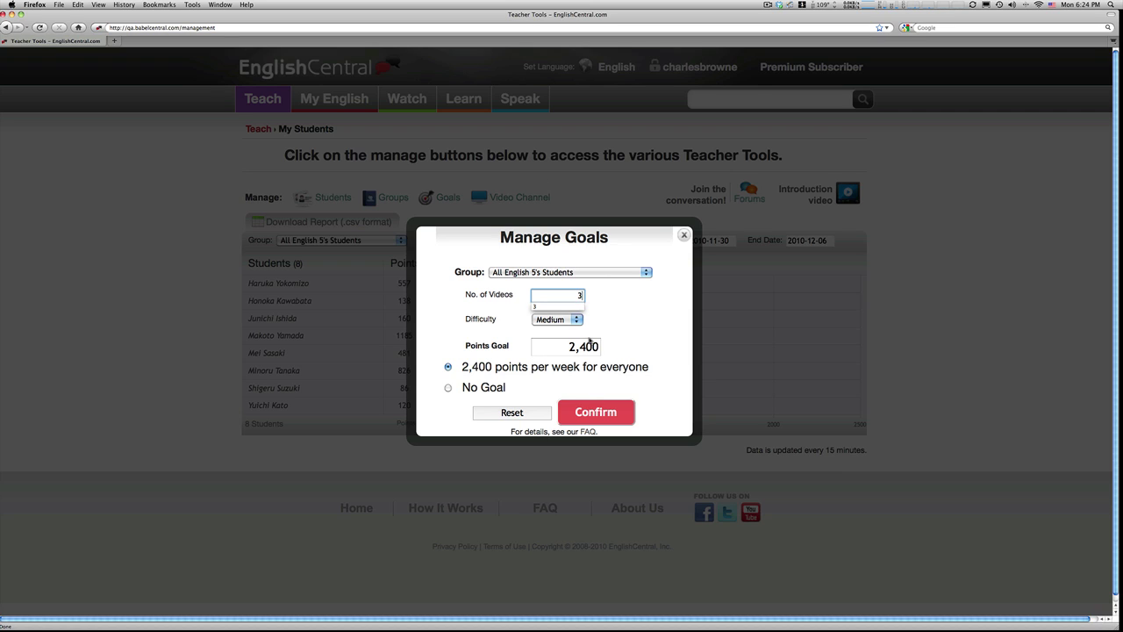
left_click(596, 413)
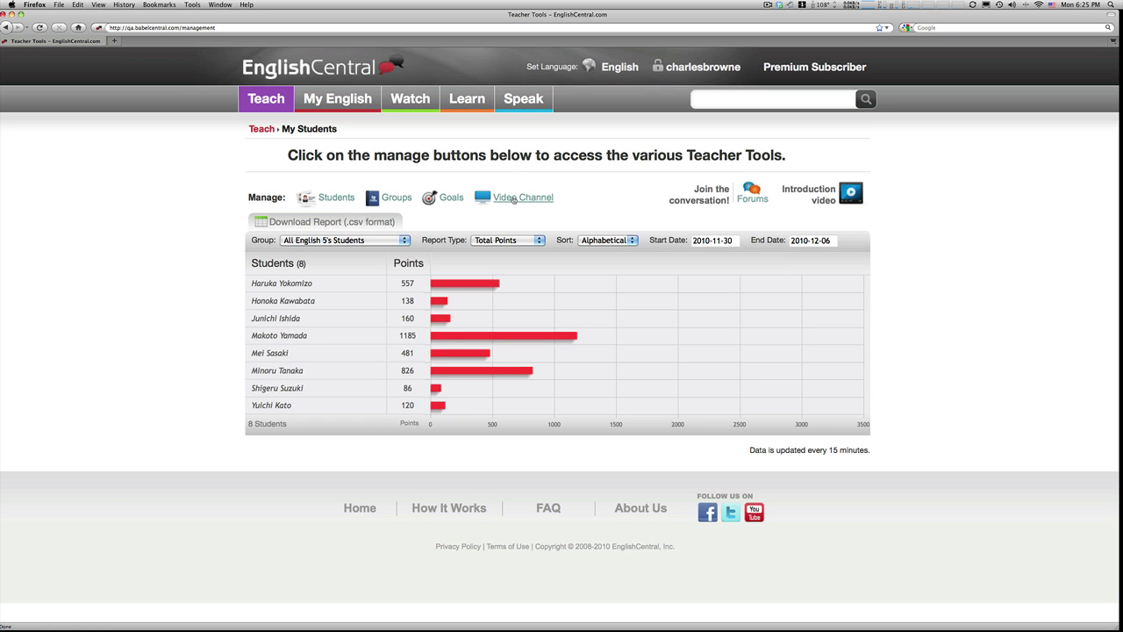
Step: Add the Famous Speeches videos "Barack Obama - Season for Action", "Barack Obama 2004 DNC Speech" and "Barack Obama in Berlin" to the video channel and save
left_click(514, 199)
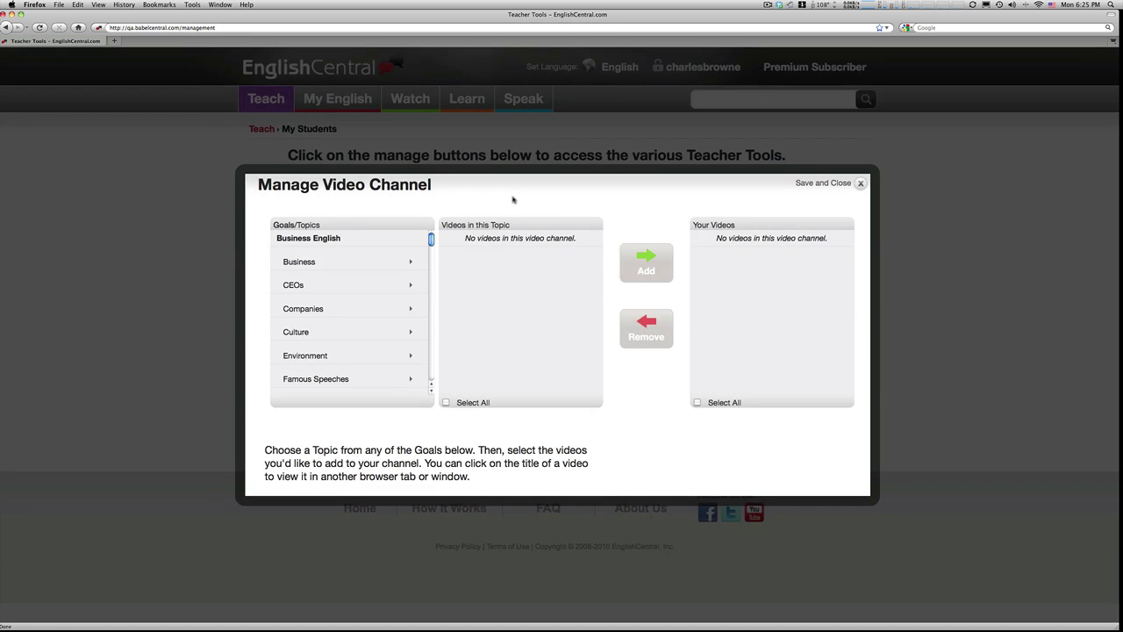
left_click(366, 377)
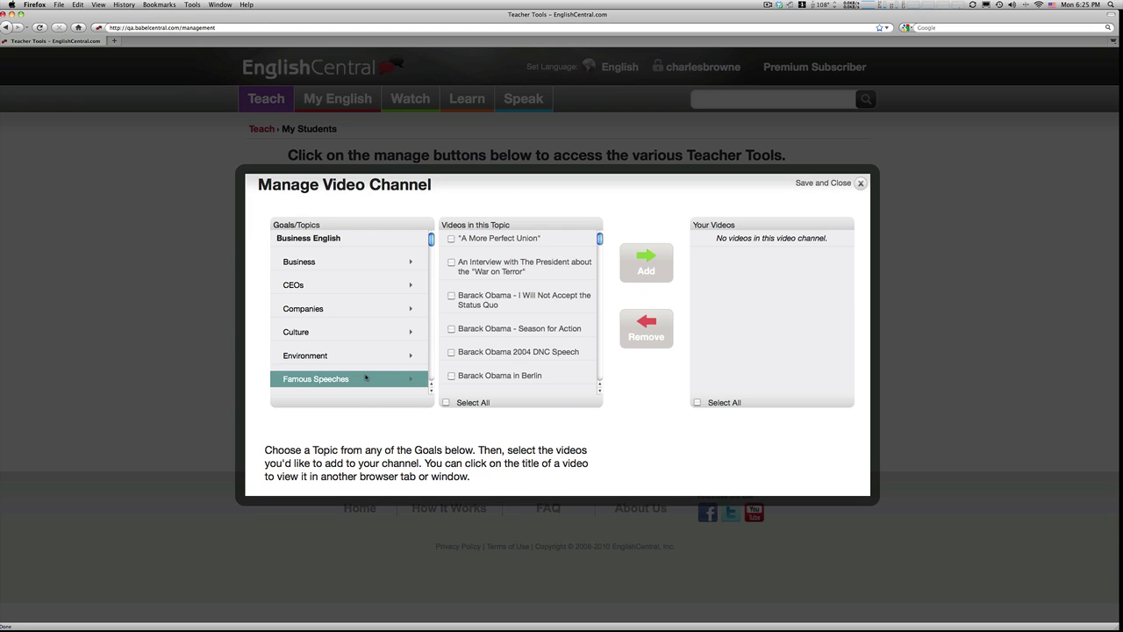
left_click(452, 377)
left_click(452, 353)
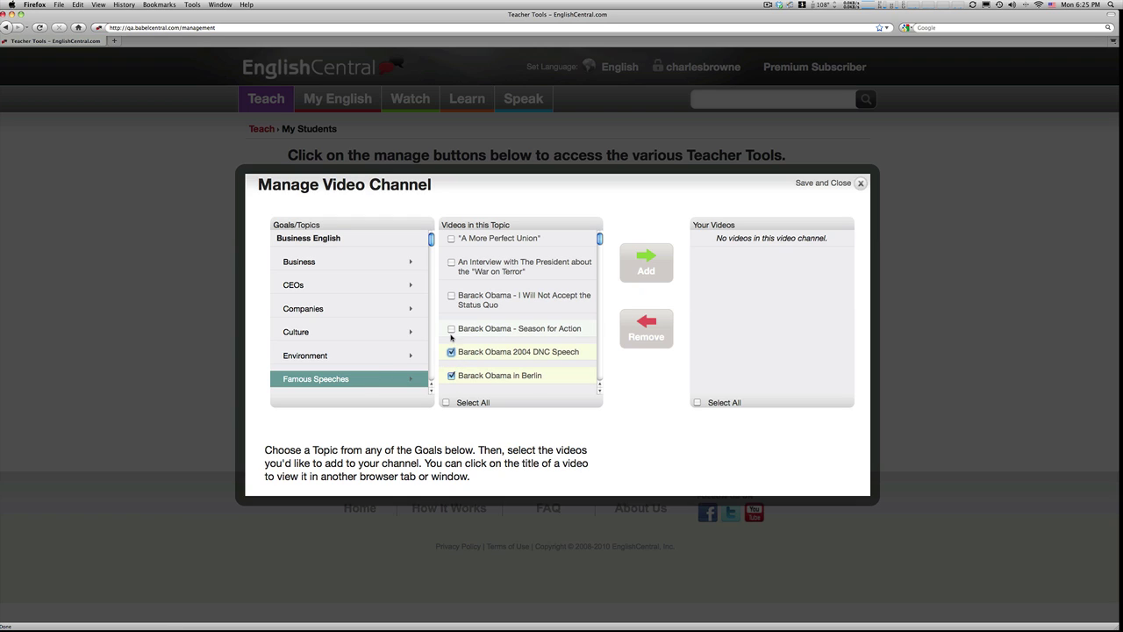
left_click(451, 329)
left_click(645, 273)
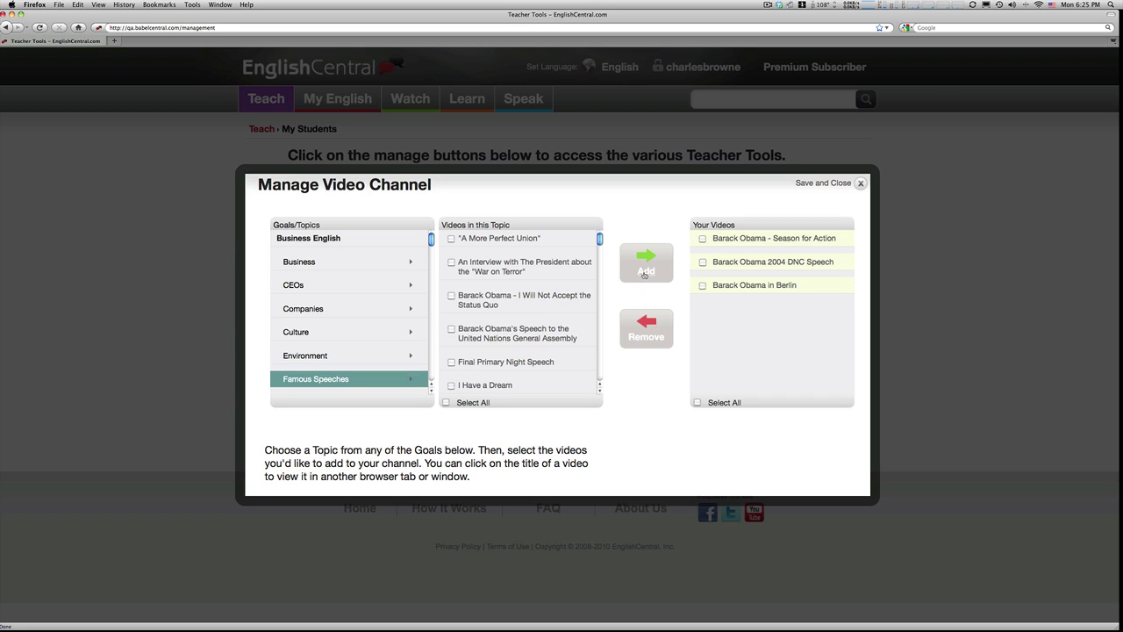
left_click(806, 184)
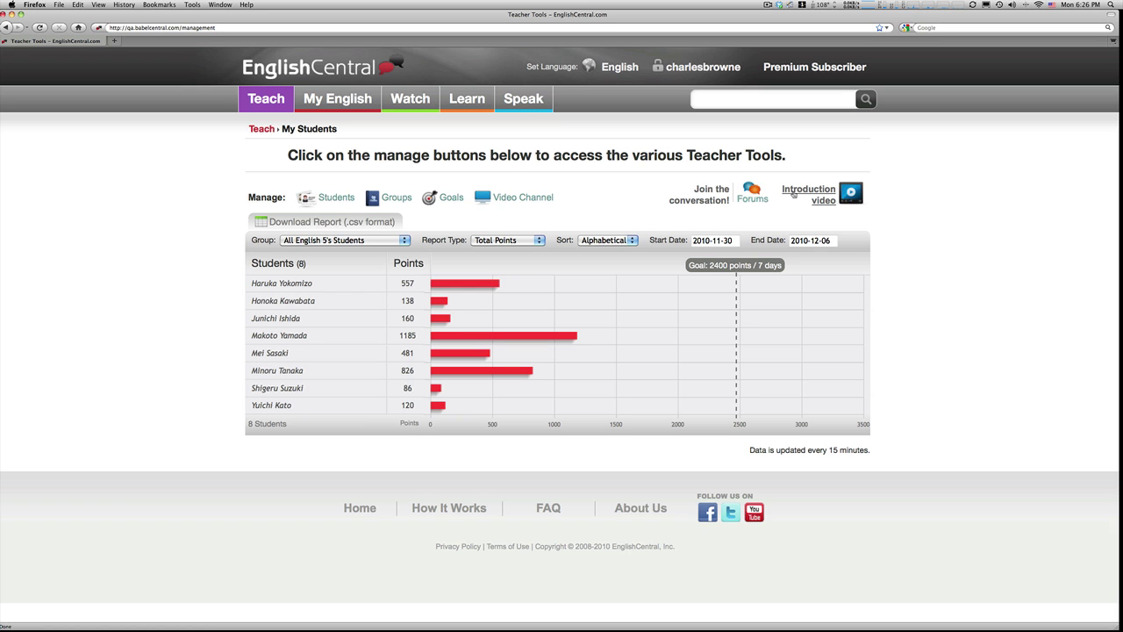
Step: Examine the options for inviting and removing students, leaving the roster unedited
left_click(336, 197)
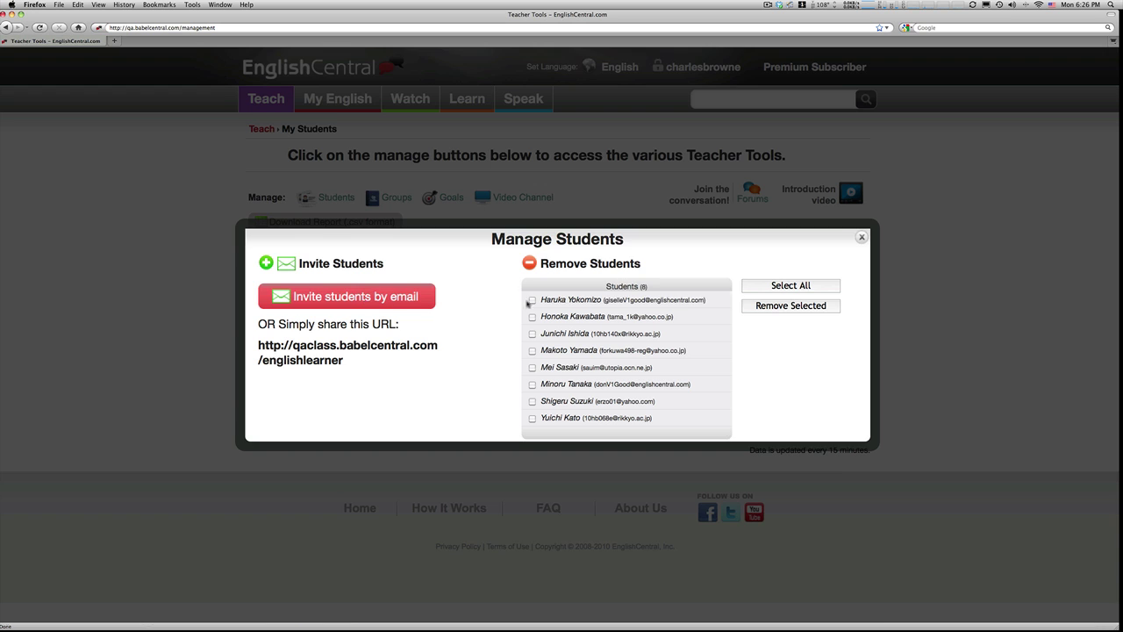
left_click(862, 238)
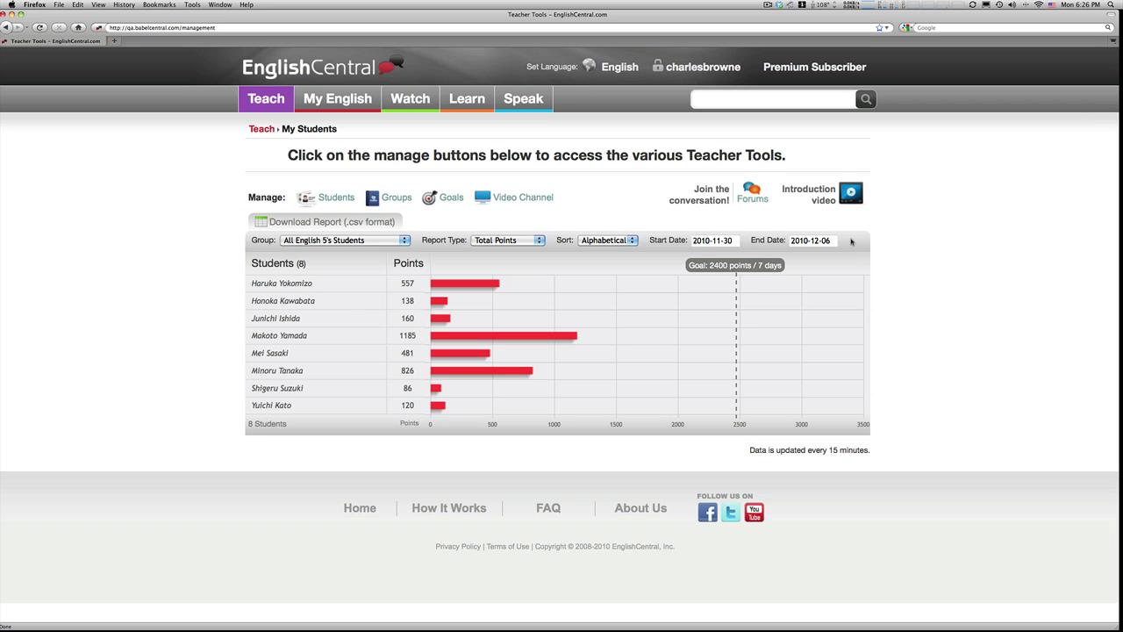
Step: Create a new student group named "Monday Listening class"
left_click(392, 198)
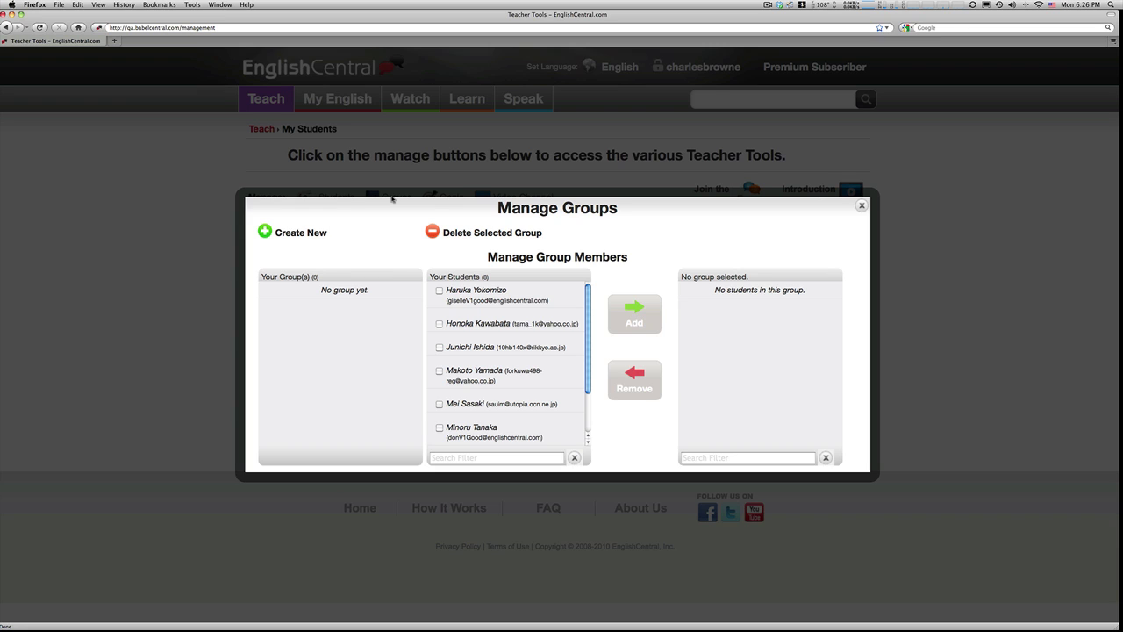
left_click(307, 233)
left_click(362, 253)
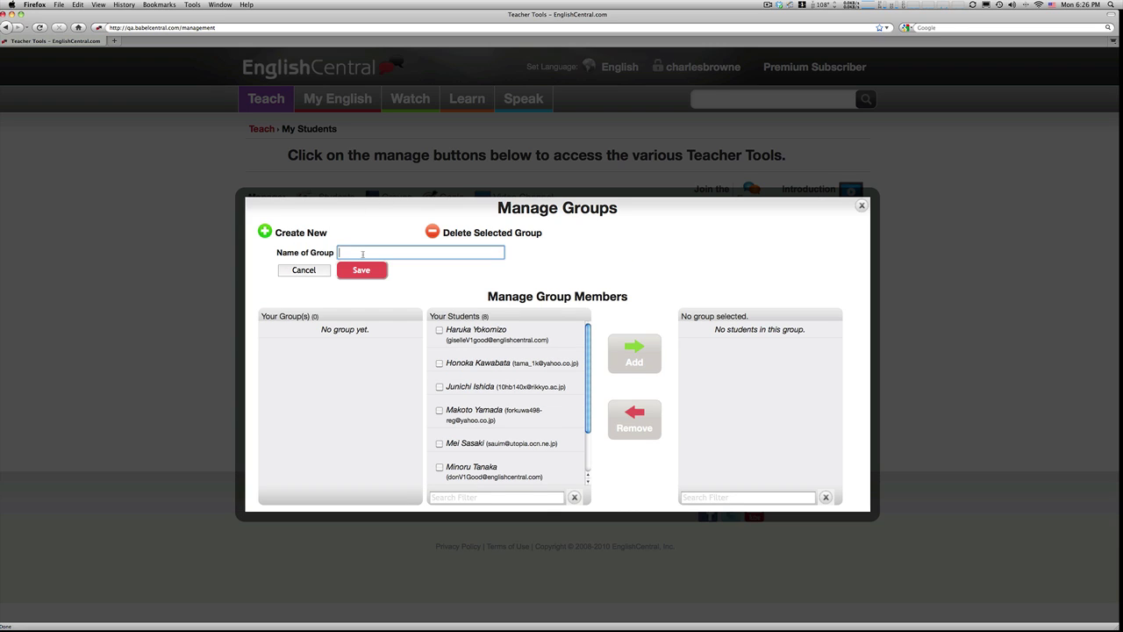
type("Mon")
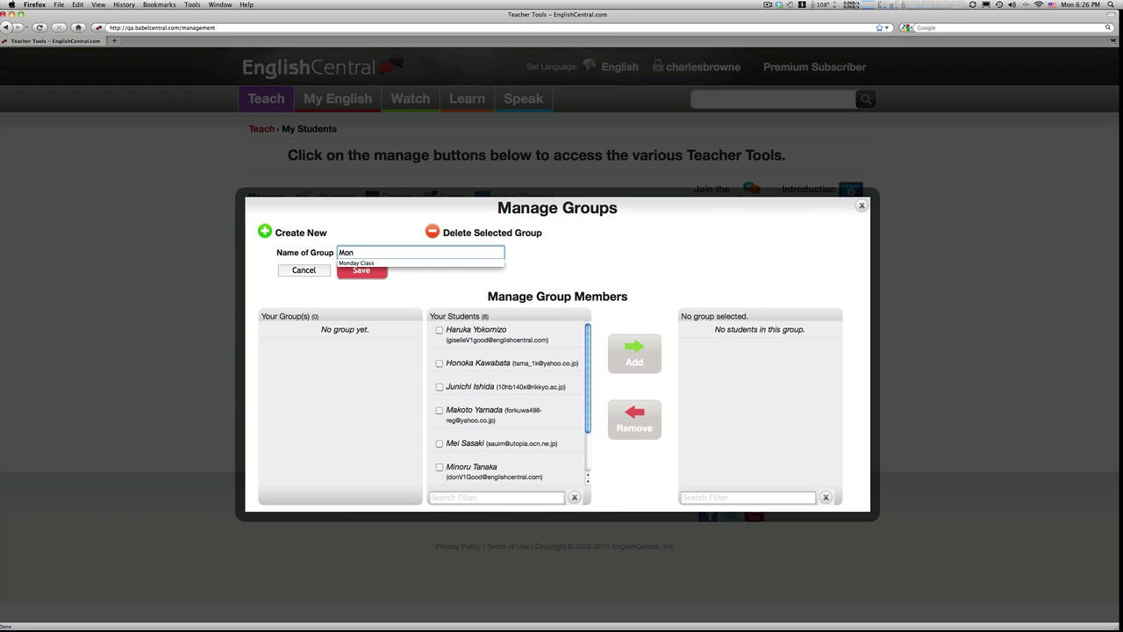
type("day List")
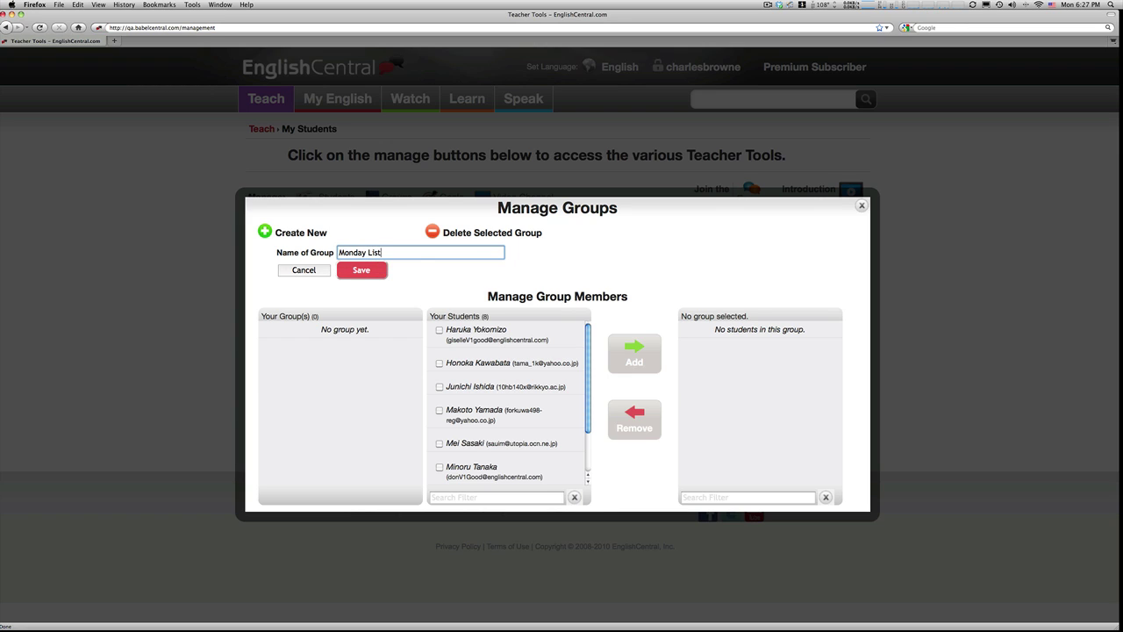
type("ening class")
left_click(377, 272)
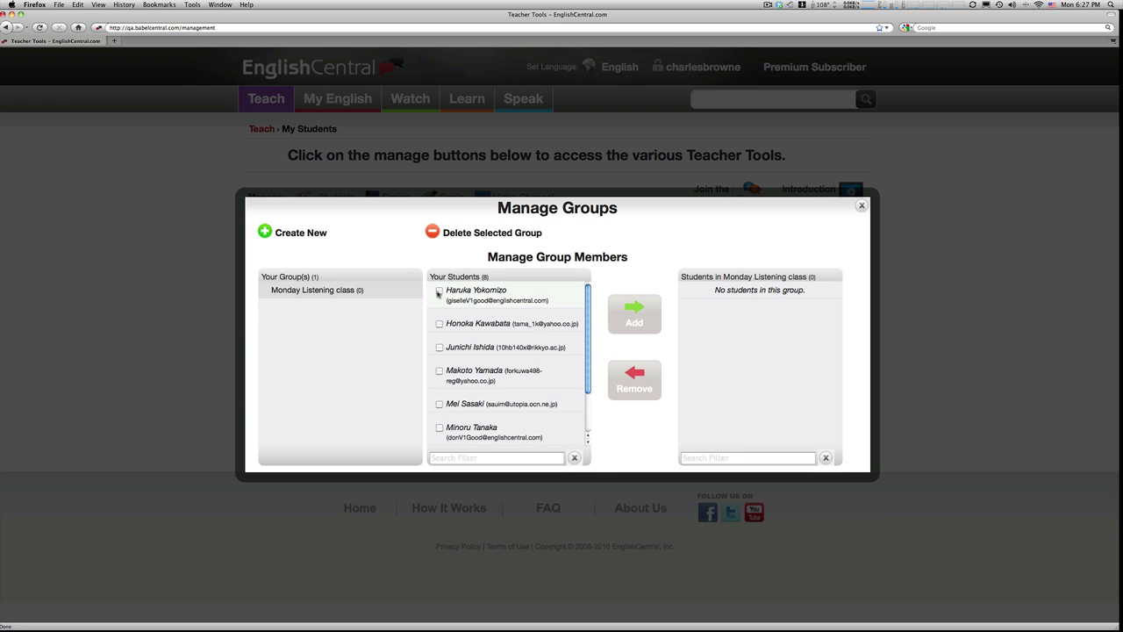
Step: Add the first two students in the list to the Monday Listening class group and close group management
left_click(439, 291)
left_click(438, 323)
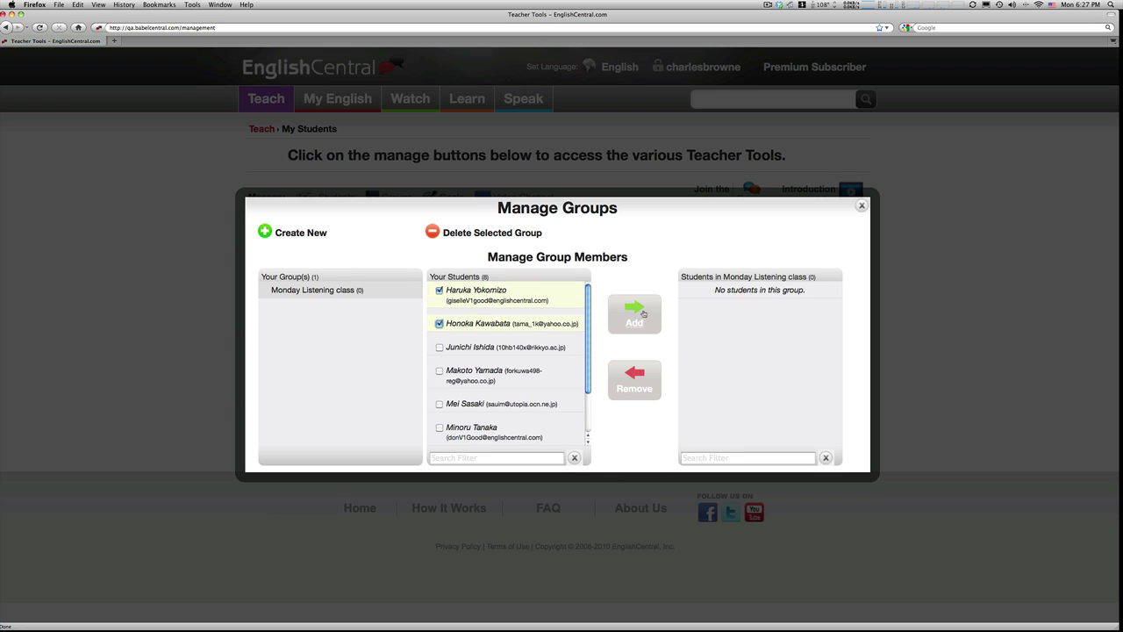
left_click(638, 323)
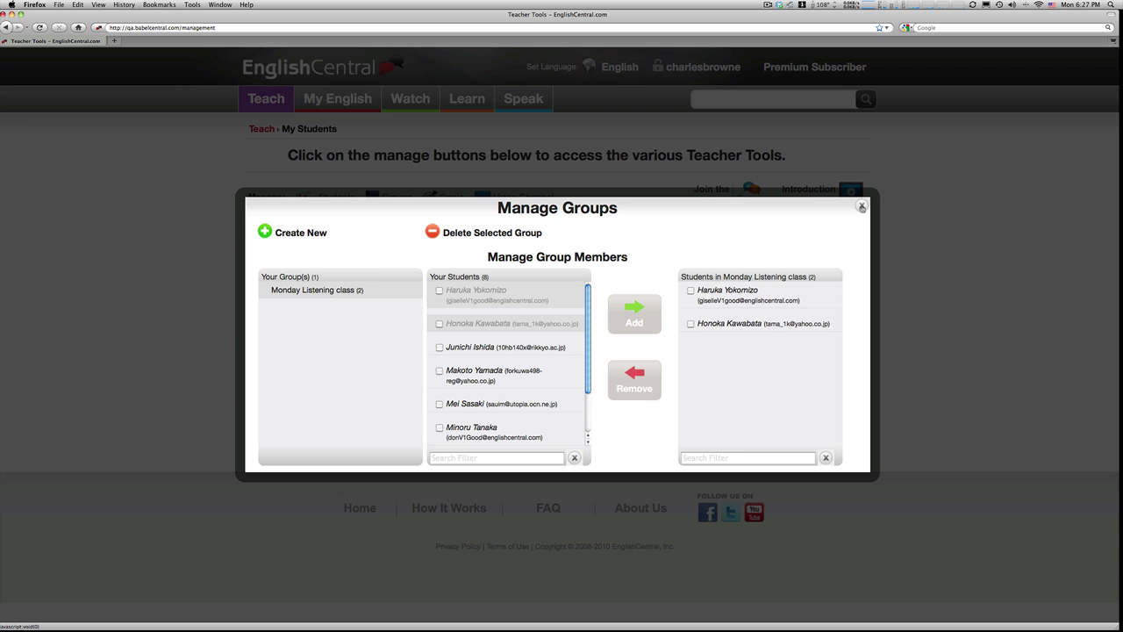
left_click(862, 206)
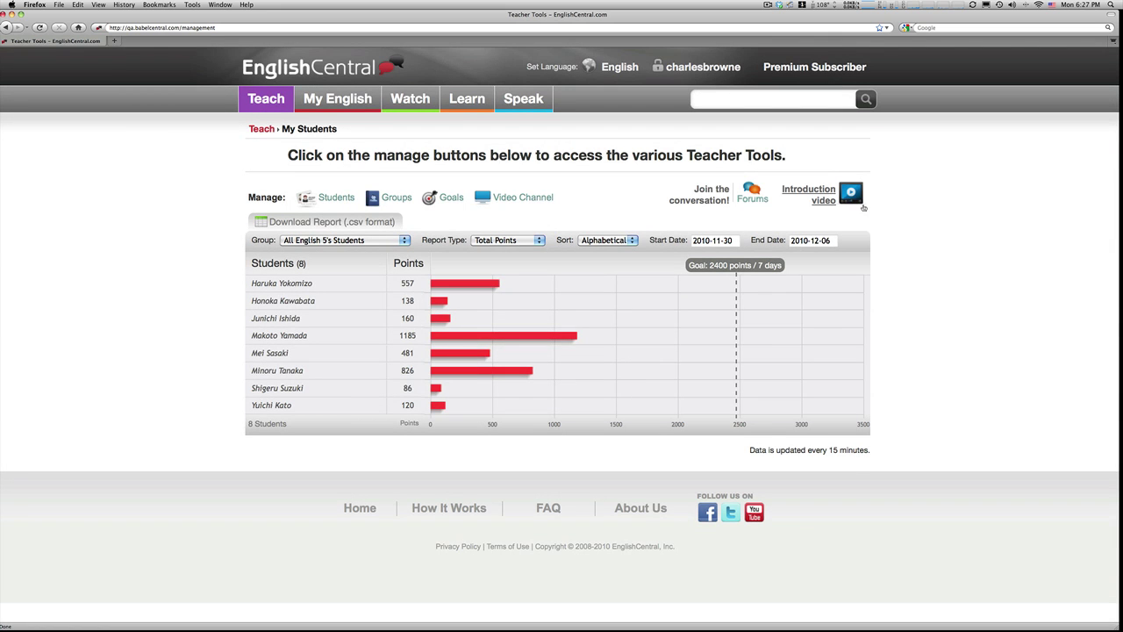